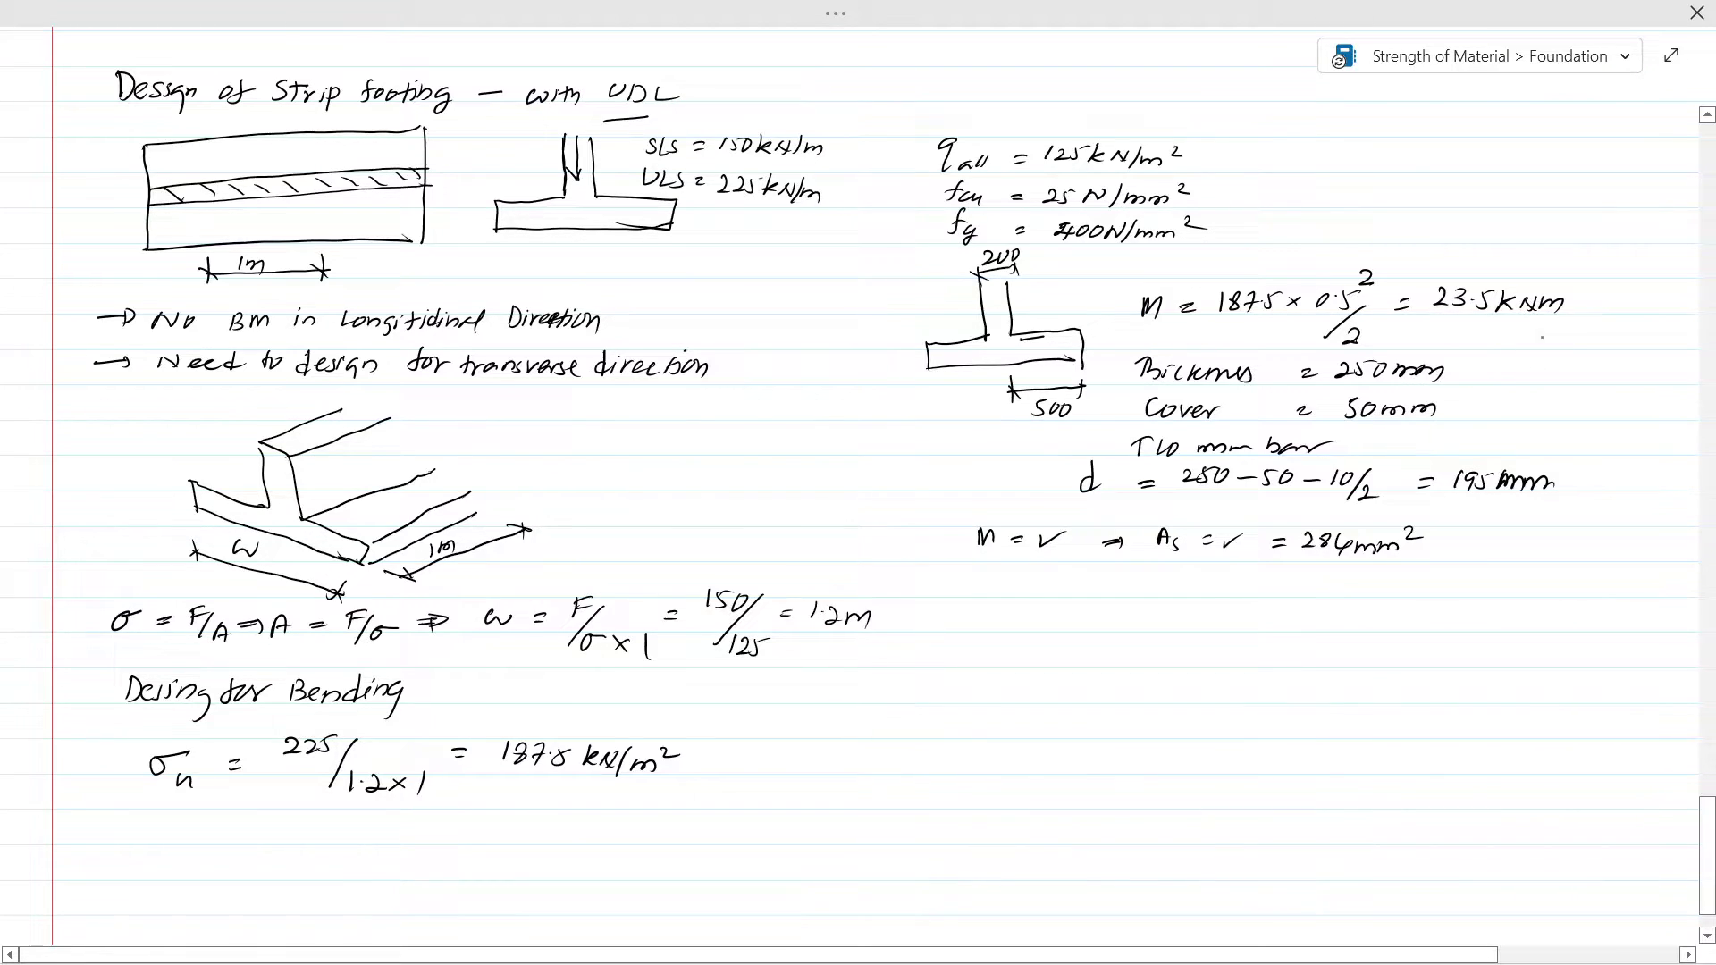
- Tick the 23.5 kNm moment, write the 'd from support' heading, and sketch the footing dimensioned 195 and 305
left_click_drag(1595, 290, 1563, 337)
left_click_drag(953, 594, 984, 579)
mouse_move(1023, 590)
left_mouse_down()
mouse_move(1048, 572)
mouse_move(1096, 590)
mouse_move(1158, 579)
left_mouse_up()
left_click_drag(1173, 586, 1285, 585)
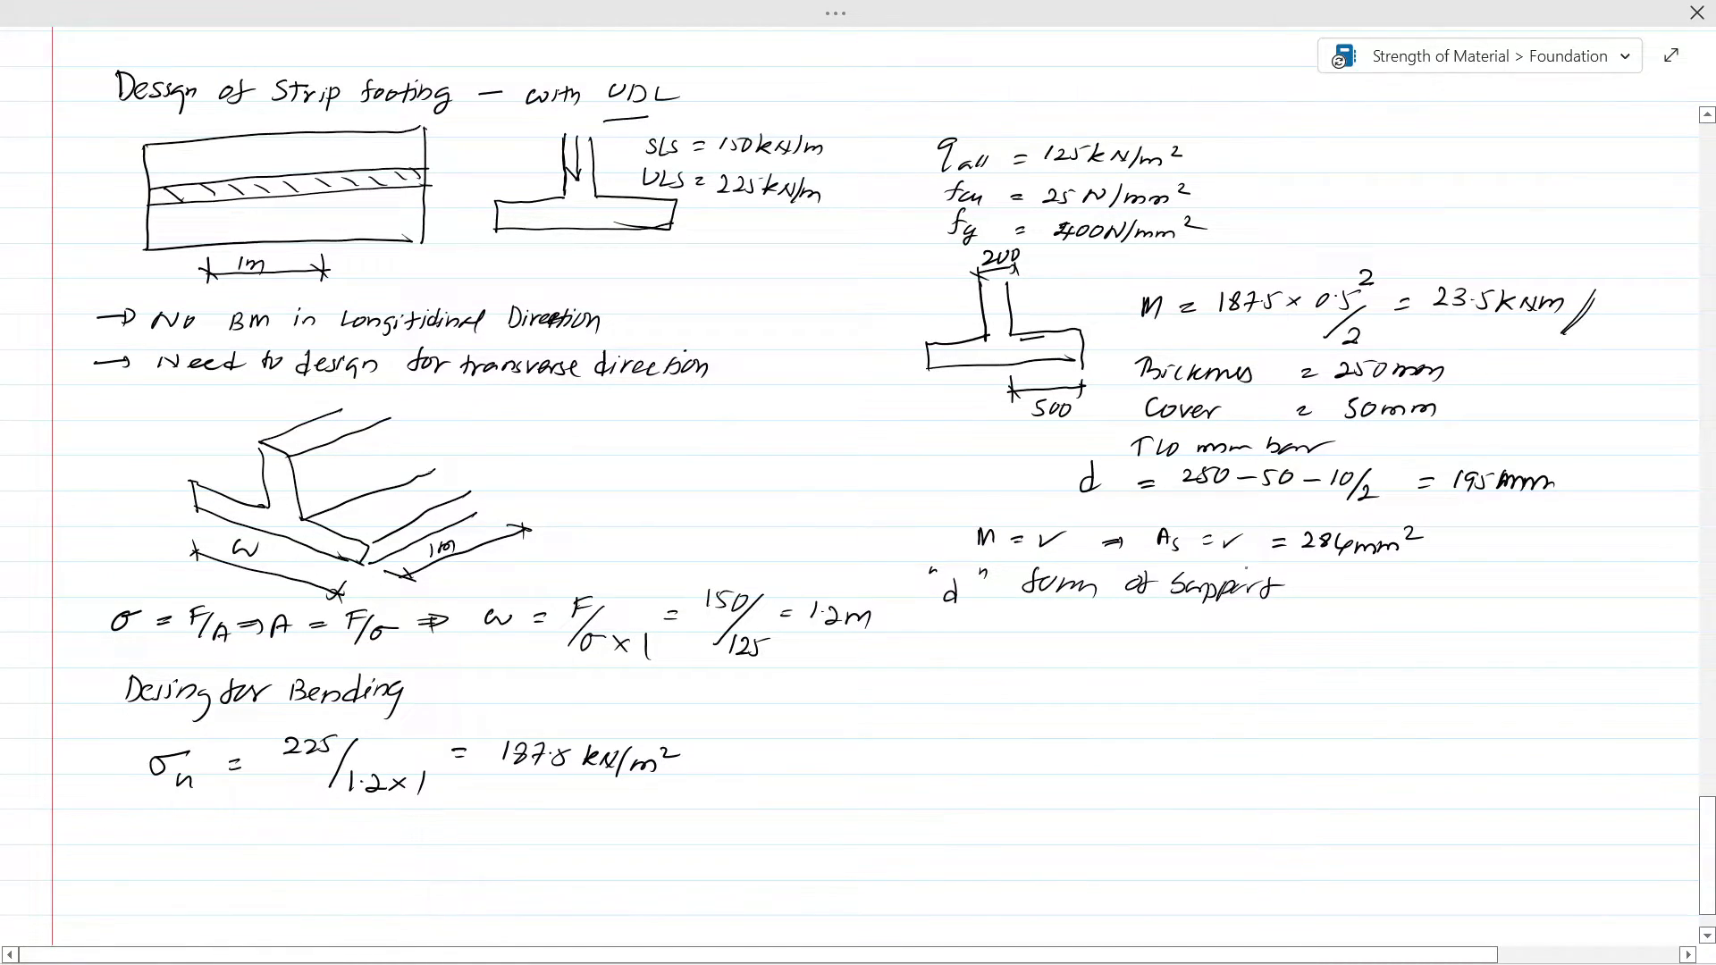
mouse_move(1497, 512)
left_mouse_down()
mouse_move(1488, 555)
mouse_move(1512, 559)
mouse_move(1432, 559)
mouse_move(1483, 585)
mouse_move(1591, 587)
mouse_move(1561, 555)
mouse_move(1592, 553)
mouse_move(1587, 588)
mouse_move(1535, 617)
mouse_move(1586, 615)
mouse_move(1493, 608)
mouse_move(1530, 657)
left_mouse_up()
mouse_move(1535, 647)
left_mouse_down()
mouse_move(1576, 633)
mouse_move(1563, 622)
mouse_move(1620, 653)
left_mouse_up()
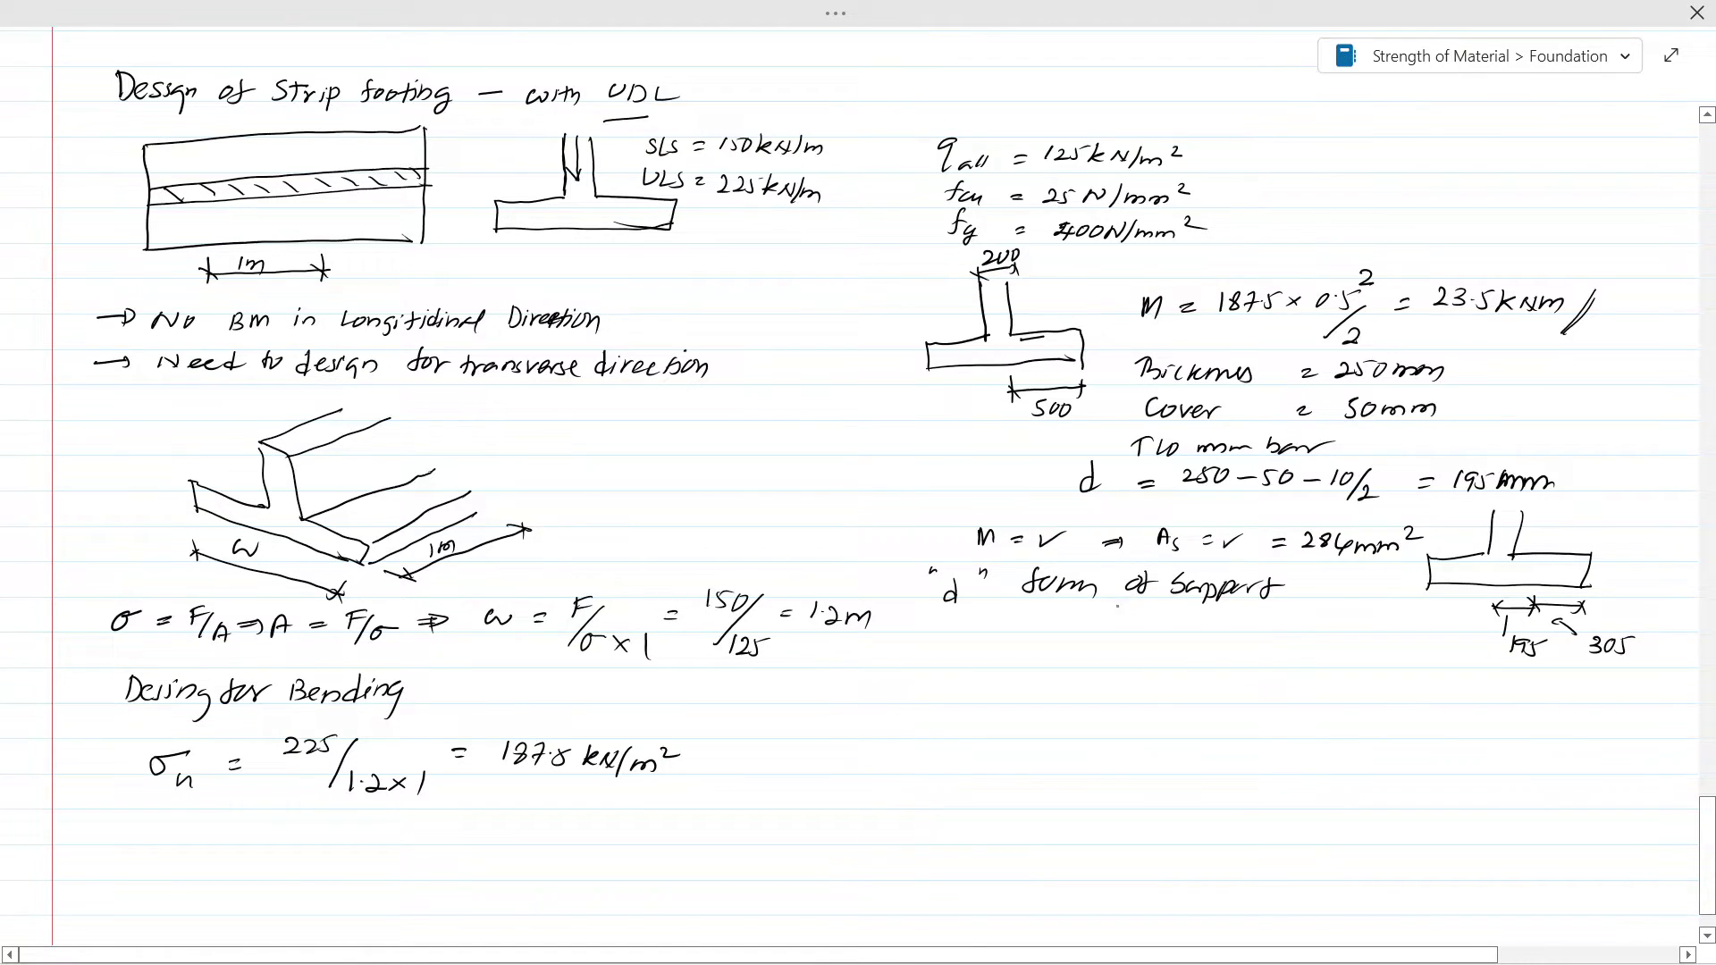
- Handwrite the shear line V = 187.5 × 0.305 × 1 = 57.5 kN
left_click_drag(967, 648, 989, 647)
left_click_drag(1020, 655, 1147, 665)
mouse_move(1147, 649)
left_mouse_down()
mouse_move(1133, 664)
mouse_move(1180, 645)
left_mouse_up()
mouse_move(1189, 644)
left_mouse_down()
mouse_move(1186, 662)
mouse_move(1207, 642)
mouse_move(1222, 659)
left_mouse_up()
left_click(1210, 655)
mouse_move(1222, 647)
left_mouse_down()
mouse_move(1211, 660)
mouse_move(1230, 668)
mouse_move(1267, 656)
left_mouse_up()
left_click_drag(1255, 663, 1329, 661)
mouse_move(1324, 644)
left_mouse_down()
mouse_move(1344, 663)
mouse_move(1382, 647)
left_mouse_up()
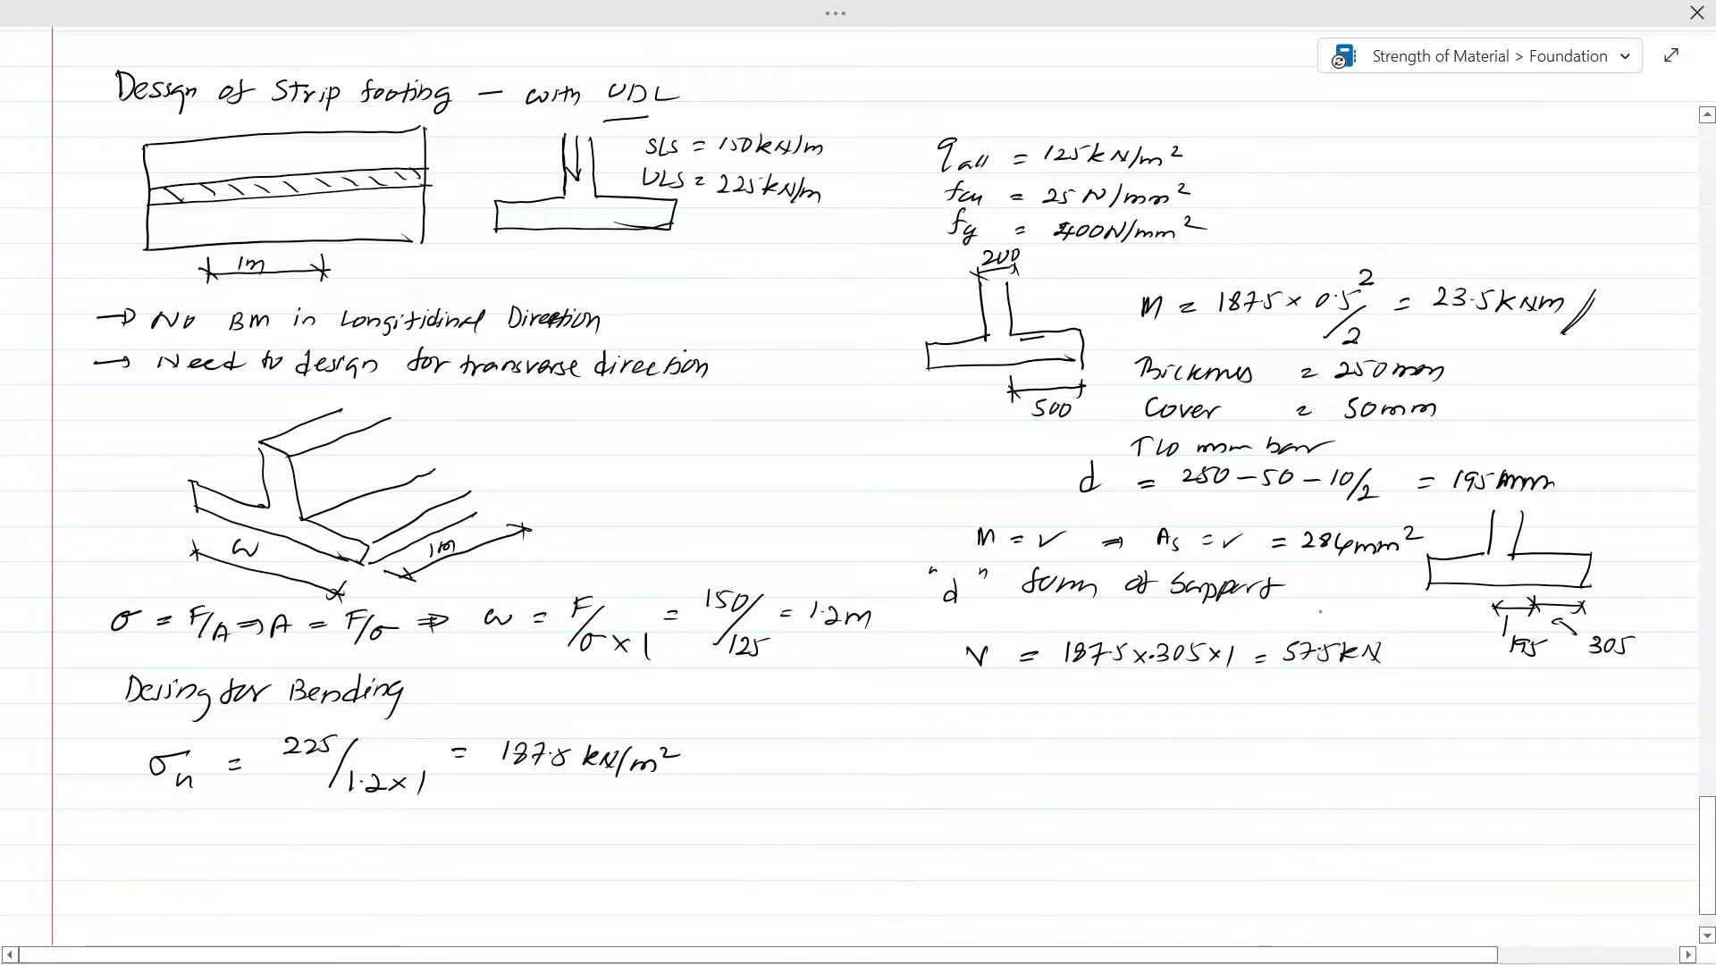
- Write the shear stress formula v = V/bd on a new line
left_click_drag(968, 690, 993, 692)
left_click_drag(1021, 687, 1034, 684)
left_click_drag(1021, 694, 1035, 692)
left_click_drag(1070, 675, 1091, 673)
mouse_move(1103, 675)
left_mouse_down()
mouse_move(1085, 702)
mouse_move(1176, 687)
left_mouse_up()
left_click_drag(1163, 696, 1247, 695)
- Substitute the shear force ×10³ over the 1000 mm width to get v = 0.293 N/mm²
left_click_drag(1245, 676, 1268, 692)
mouse_move(1267, 679)
left_mouse_down()
mouse_move(1258, 692)
mouse_move(1274, 692)
left_mouse_up()
mouse_move(1282, 678)
left_mouse_down()
mouse_move(1286, 694)
mouse_move(1304, 683)
left_mouse_up()
mouse_move(1325, 671)
left_mouse_down()
mouse_move(1314, 698)
mouse_move(1340, 687)
left_mouse_up()
left_click_drag(1359, 684, 1391, 698)
mouse_move(1392, 683)
left_mouse_down()
mouse_move(1379, 698)
mouse_move(1421, 704)
mouse_move(1502, 679)
mouse_move(1547, 702)
mouse_move(1577, 683)
mouse_move(1582, 704)
left_mouse_up()
left_click_drag(1595, 699, 1672, 684)
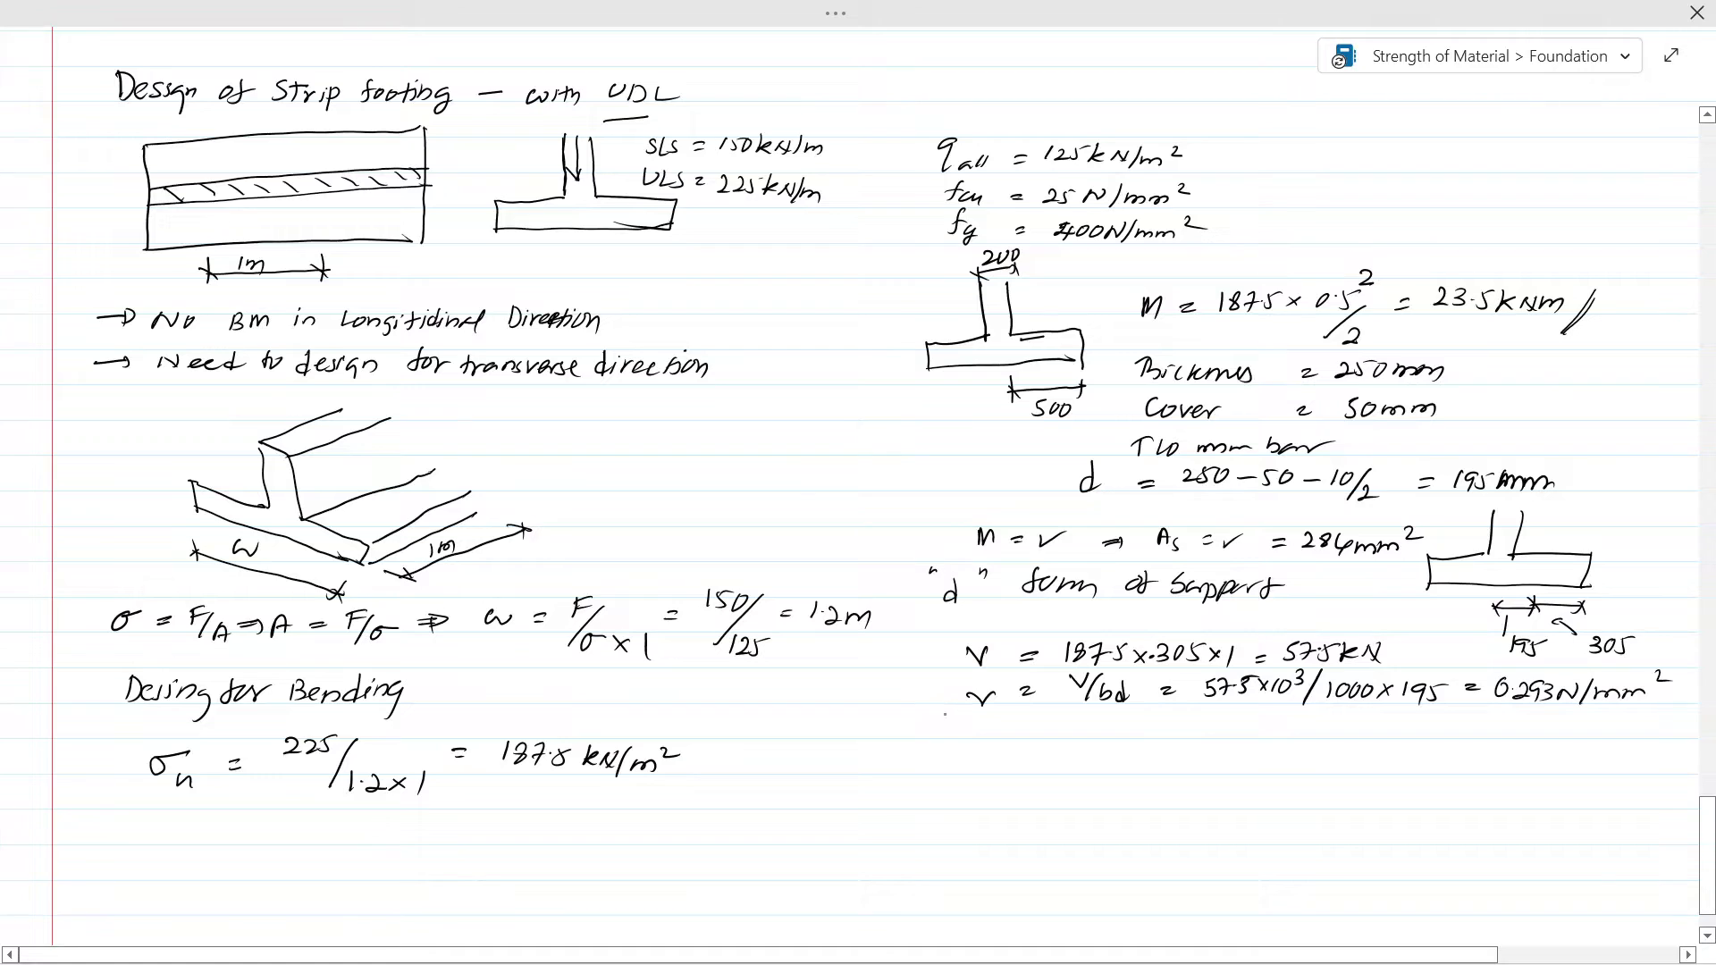
- Write vc = 0.487 N/mm² with vc > v ticked, and mark the column face on the sketch
mouse_move(973, 722)
left_mouse_down()
mouse_move(1003, 743)
mouse_move(1029, 722)
left_mouse_up()
left_click_drag(1018, 729, 1030, 728)
left_click_drag(1080, 715, 1122, 729)
mouse_move(1118, 719)
left_mouse_down()
mouse_move(1116, 734)
mouse_move(1281, 719)
mouse_move(1367, 741)
mouse_move(1532, 723)
left_mouse_up()
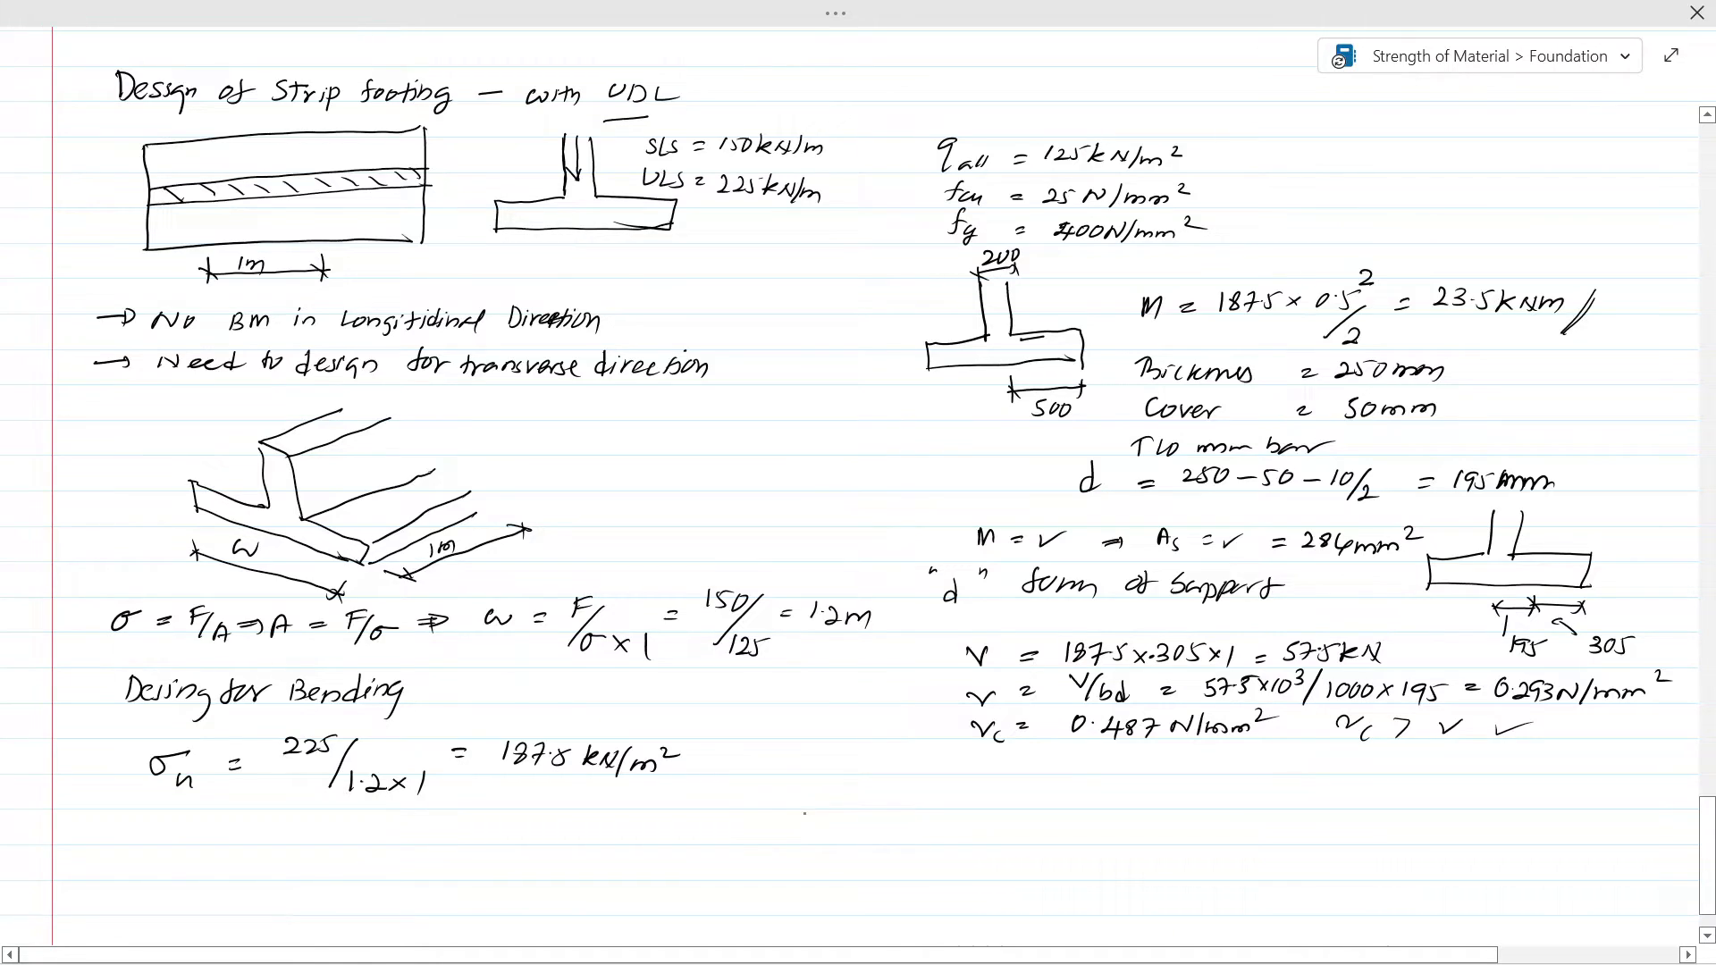
left_click_drag(978, 323, 979, 384)
- Write the maximum shear V = 187.5 × 0.5 × 1 = 93.75 kN
mouse_move(962, 778)
left_mouse_down()
mouse_move(976, 798)
mouse_move(986, 778)
mouse_move(1027, 789)
left_mouse_up()
left_click_drag(1014, 797, 1028, 797)
mouse_move(1075, 778)
left_mouse_down()
mouse_move(1074, 798)
mouse_move(1138, 783)
left_mouse_up()
left_click(1115, 794)
left_click_drag(1144, 786, 1207, 799)
left_click(1197, 797)
left_click_drag(1208, 783, 1221, 800)
left_click_drag(1243, 786, 1244, 792)
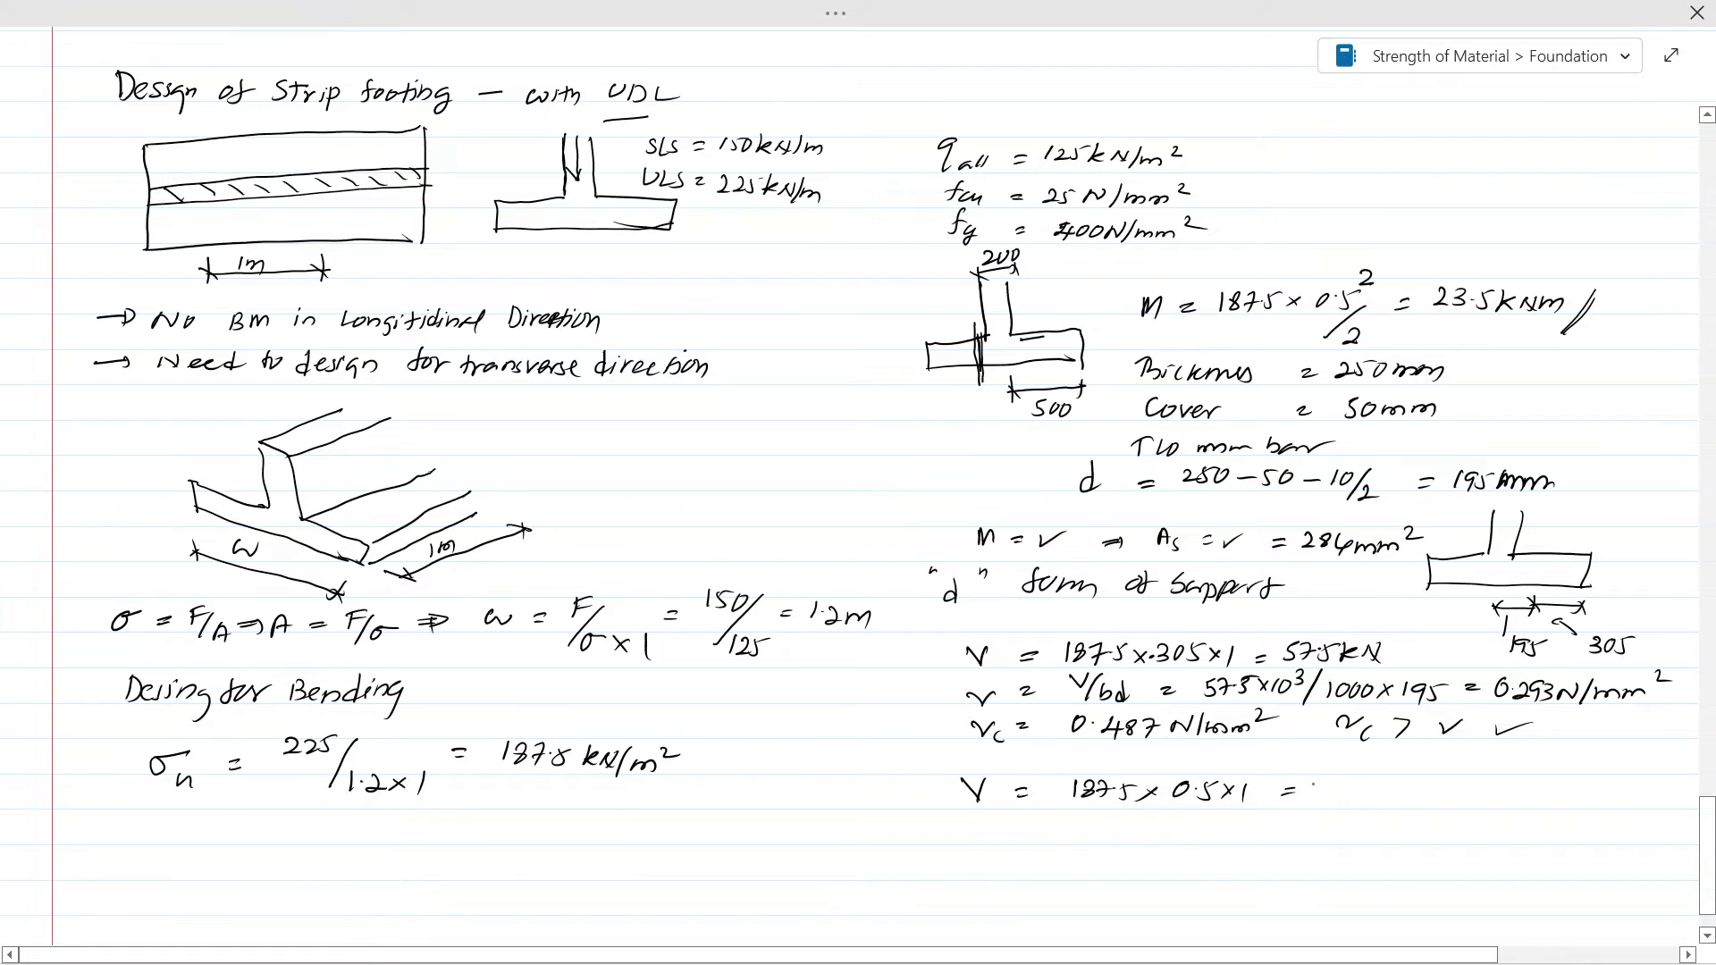
mouse_move(1325, 786)
left_mouse_down()
mouse_move(1314, 808)
mouse_move(1369, 792)
mouse_move(1367, 808)
mouse_move(1390, 807)
left_mouse_up()
mouse_move(1403, 794)
left_mouse_down()
mouse_move(1426, 792)
mouse_move(1423, 808)
left_mouse_up()
- Write the shear stress v = 93.75×10³ / 1000×195 = 0.48 N/mm²
left_click_drag(959, 821, 985, 823)
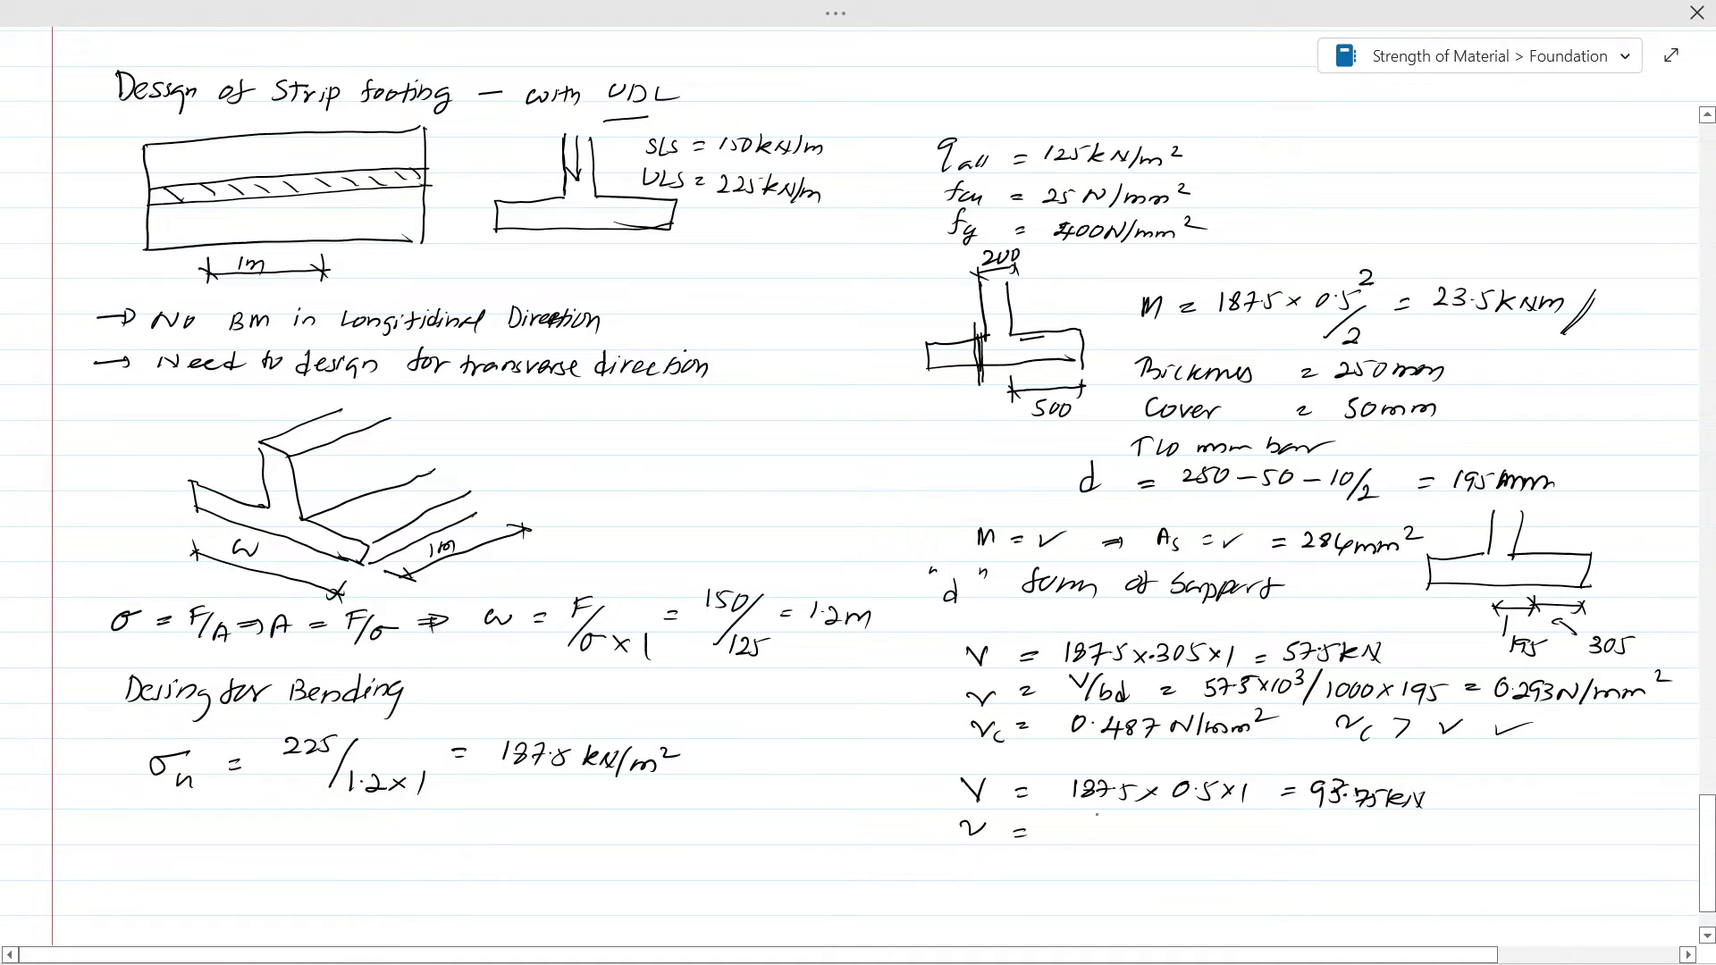
mouse_move(1090, 821)
left_mouse_down()
mouse_move(1084, 834)
mouse_move(1178, 842)
left_mouse_up()
mouse_move(1177, 827)
left_mouse_down()
mouse_move(1163, 843)
mouse_move(1191, 839)
left_mouse_up()
left_click_drag(1208, 827, 1258, 842)
left_click_drag(1278, 830, 1327, 842)
mouse_move(1327, 832)
left_mouse_down()
mouse_move(1314, 842)
mouse_move(1339, 842)
left_mouse_up()
left_click_drag(1356, 832, 1360, 848)
left_click_drag(1367, 832, 1408, 829)
left_click_drag(1394, 839, 1472, 832)
left_click(1457, 832)
mouse_move(1465, 829)
left_mouse_down()
mouse_move(1468, 846)
mouse_move(1581, 831)
left_mouse_up()
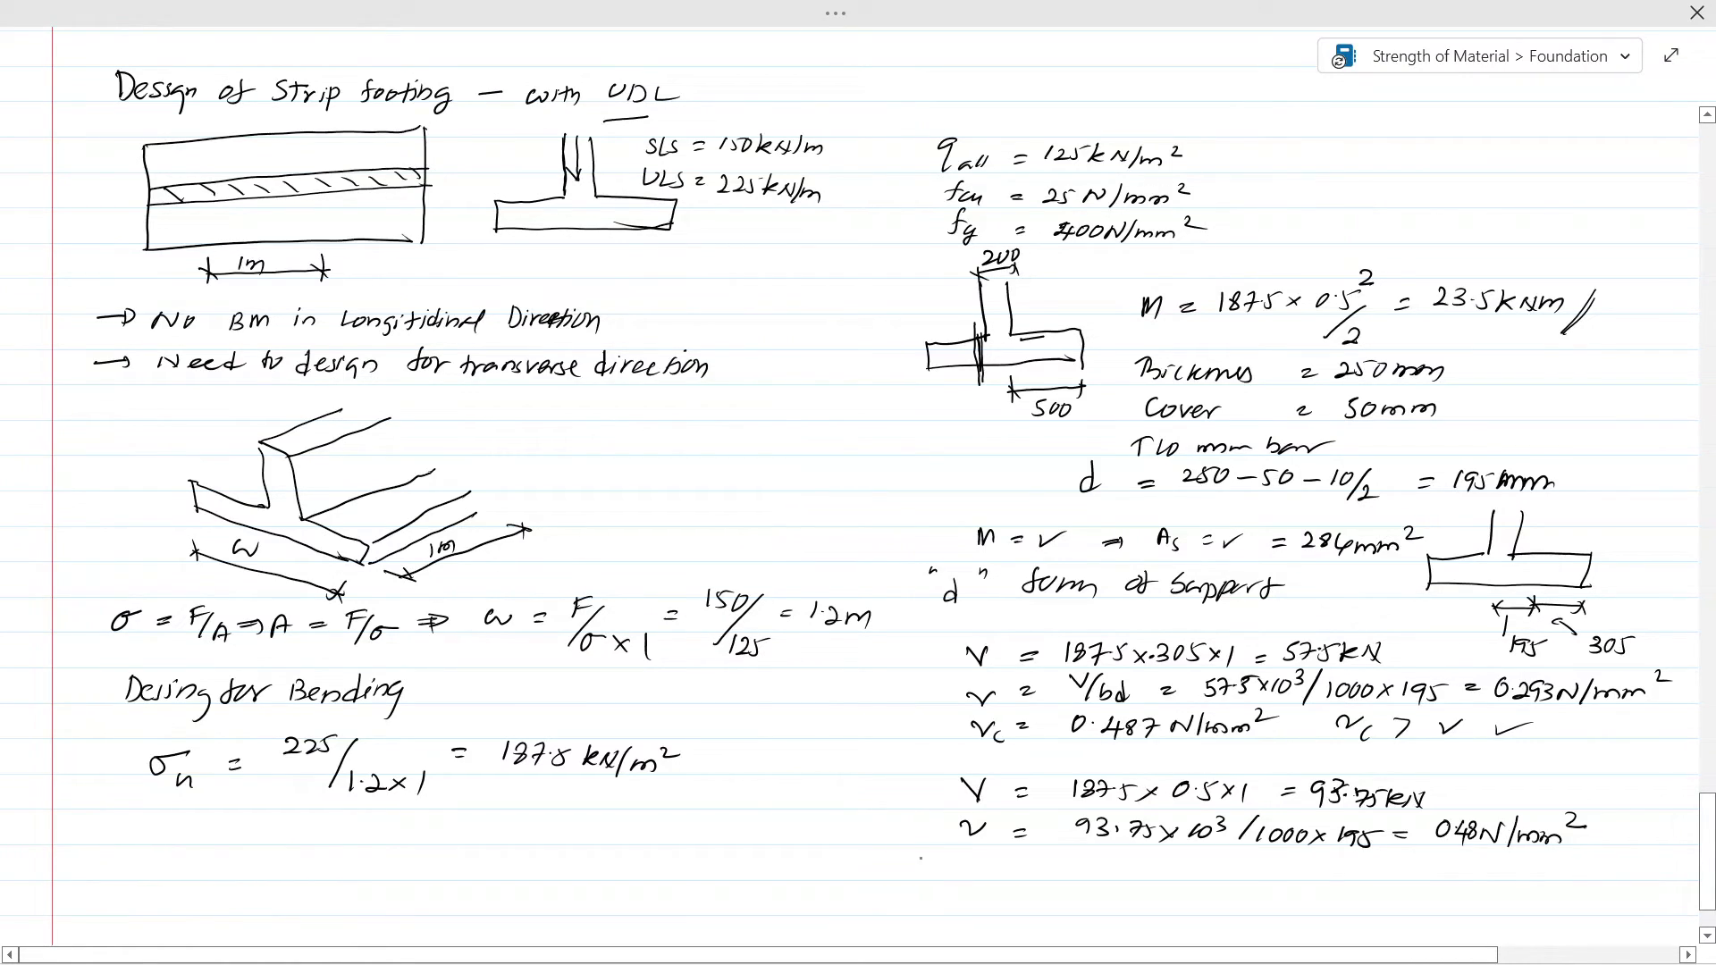
- Write the BS limit 0.8√fcu or 5 N/mm² ⇒ 0.8√25 = 4 N/mm², and double-mark 0.48 N/mm²
left_click_drag(871, 861, 886, 885)
mouse_move(996, 857)
left_mouse_down()
mouse_move(1026, 873)
mouse_move(1073, 851)
mouse_move(1048, 855)
mouse_move(1058, 880)
mouse_move(1308, 869)
left_mouse_up()
left_click_drag(1326, 860, 1340, 866)
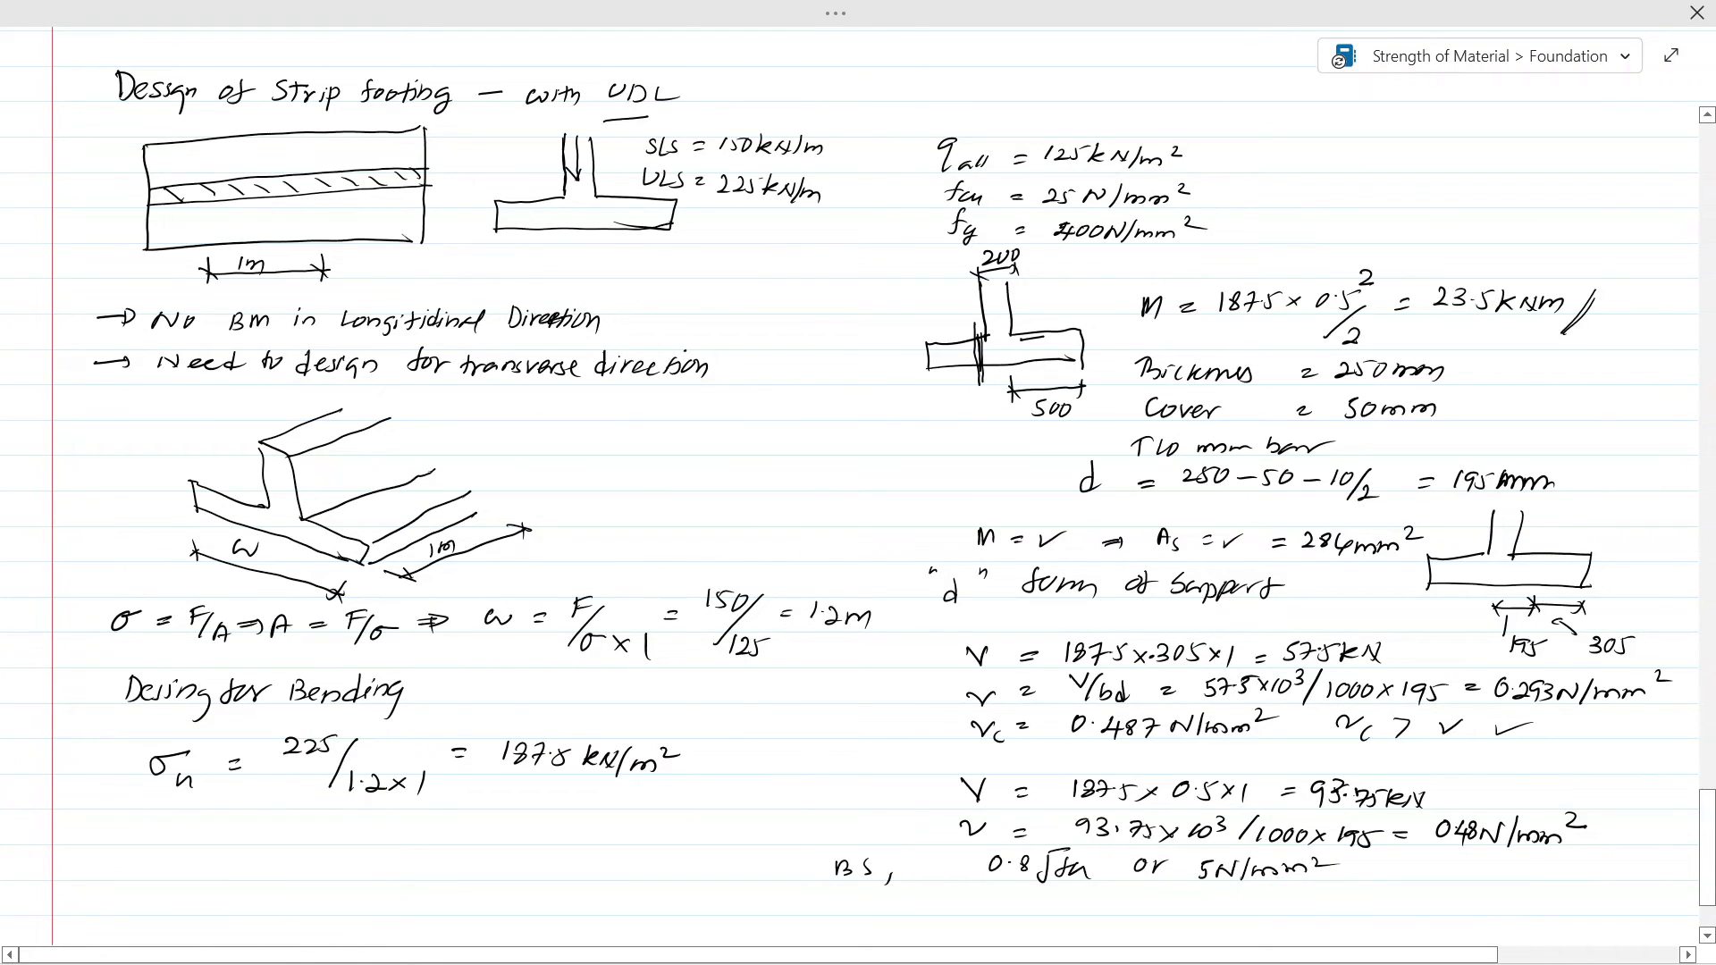
left_click_drag(1345, 867, 1452, 877)
left_click(1409, 871)
mouse_move(1463, 867)
left_mouse_down()
mouse_move(1420, 876)
mouse_move(1496, 866)
left_mouse_up()
left_click_drag(1481, 875, 1619, 872)
left_click(1596, 880)
left_click_drag(1617, 858, 1641, 869)
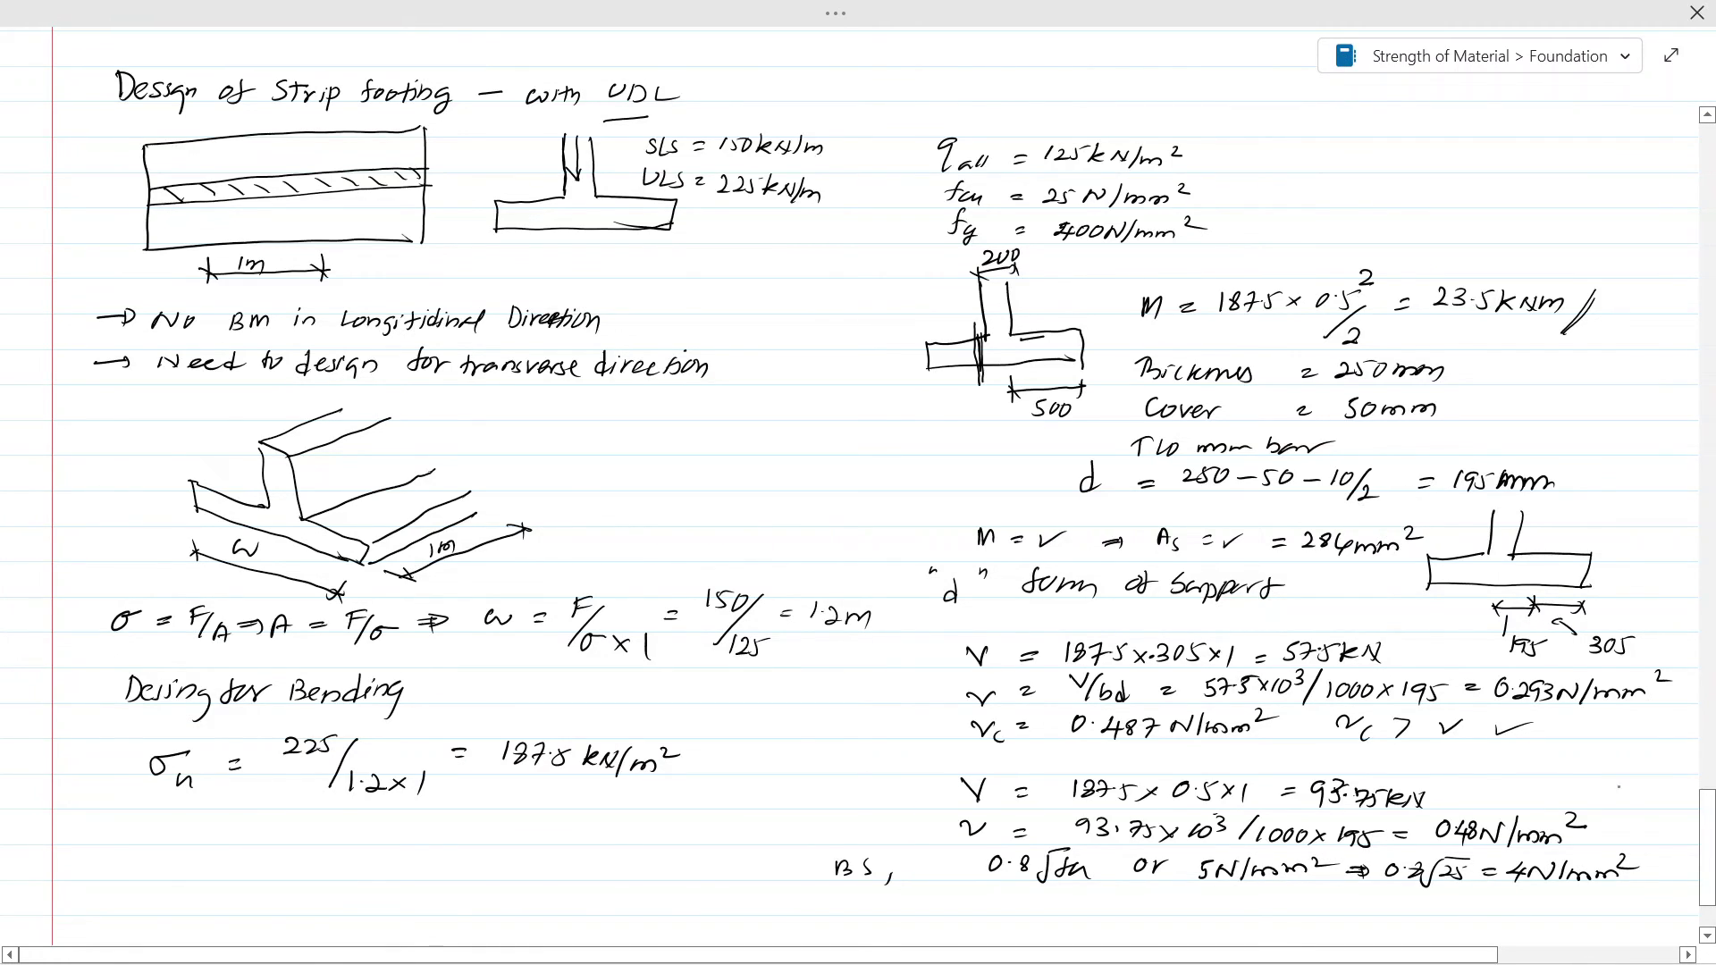
left_click_drag(1616, 796, 1602, 841)
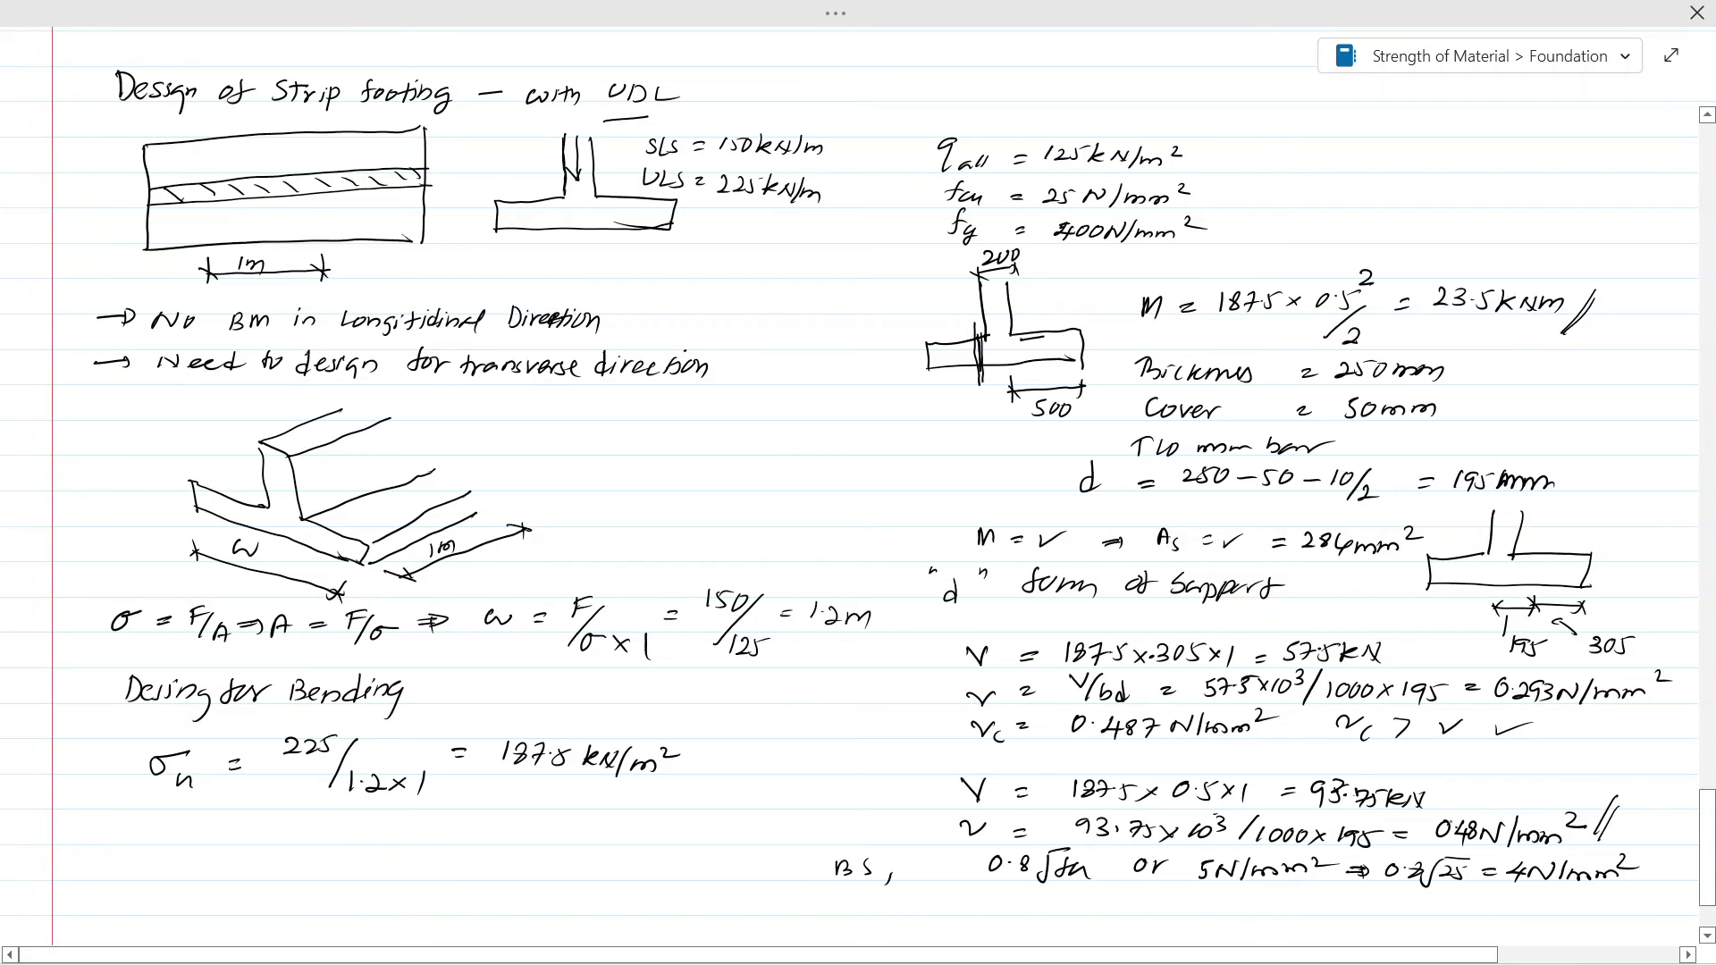